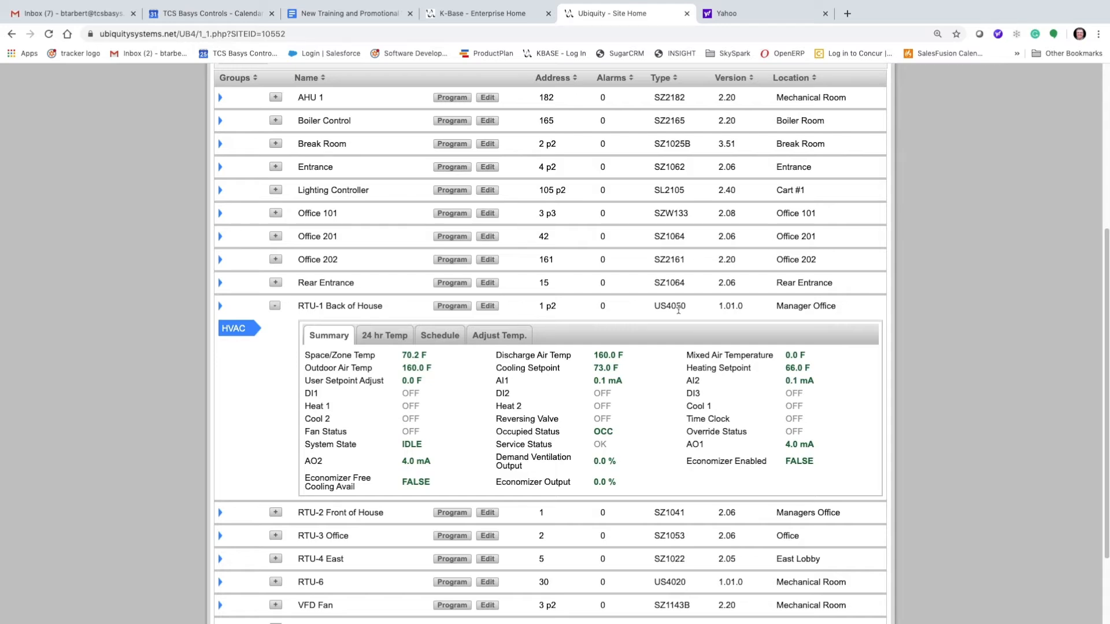
# - Open the controller programming for RTU-1 Back of House and review its alarmed points, assigned assets and occupied schedules
pyautogui.click(454, 309)
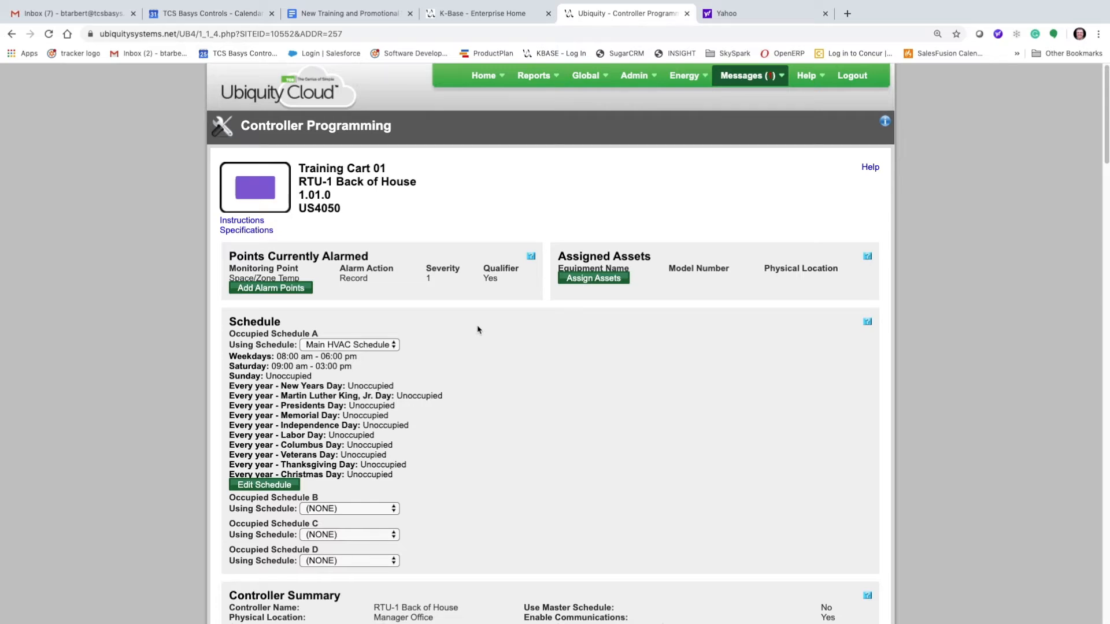
pyautogui.scroll(-3, 477, 330)
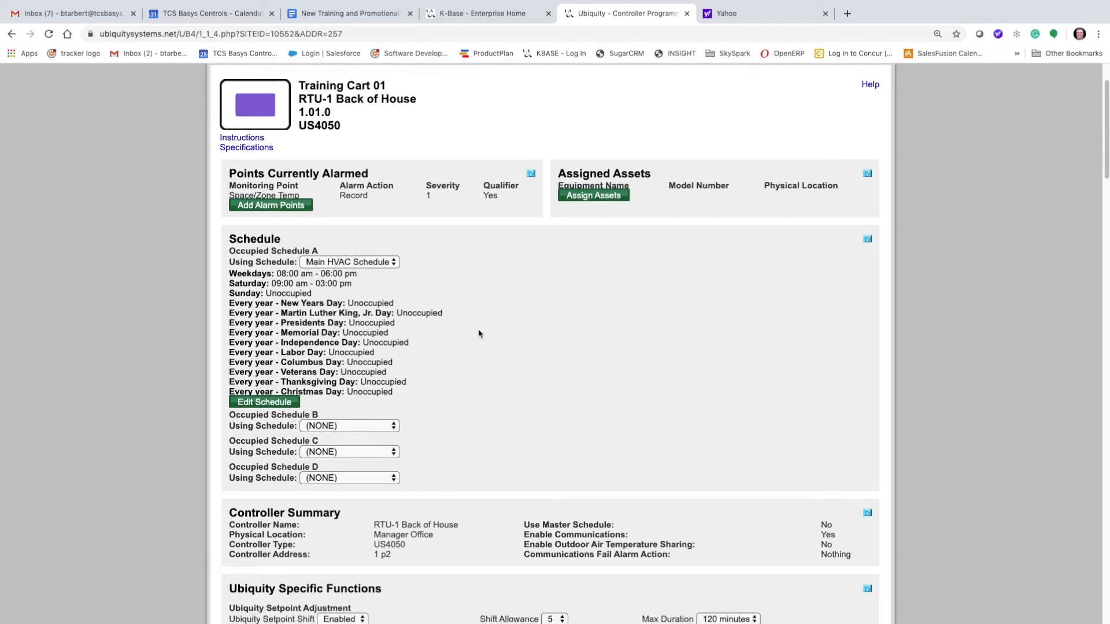
pyautogui.scroll(-5, 479, 333)
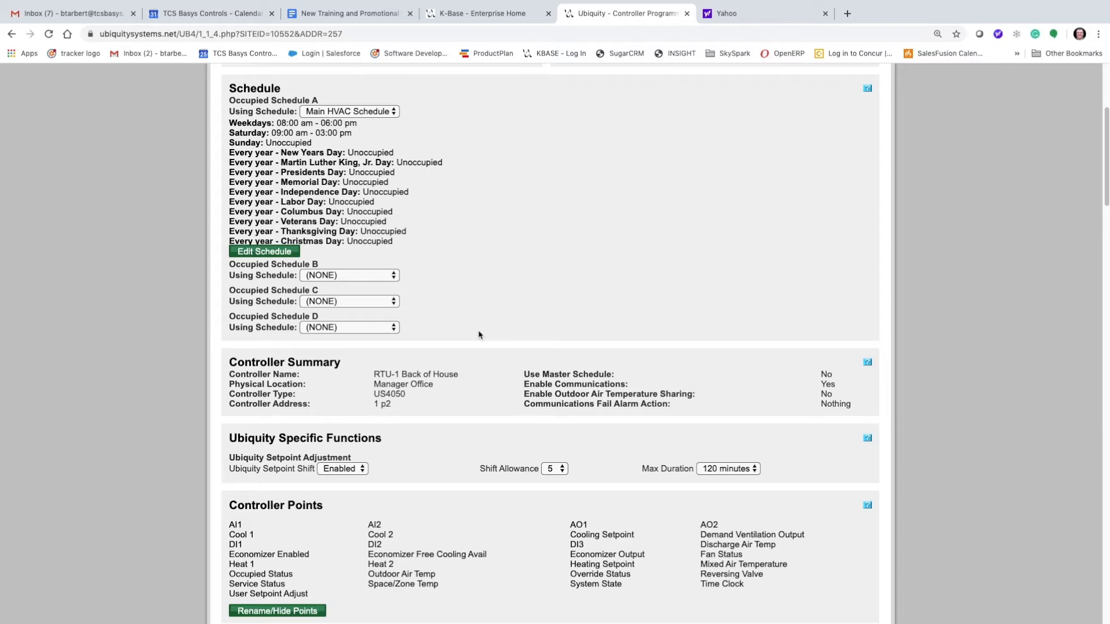
pyautogui.scroll(5, 478, 335)
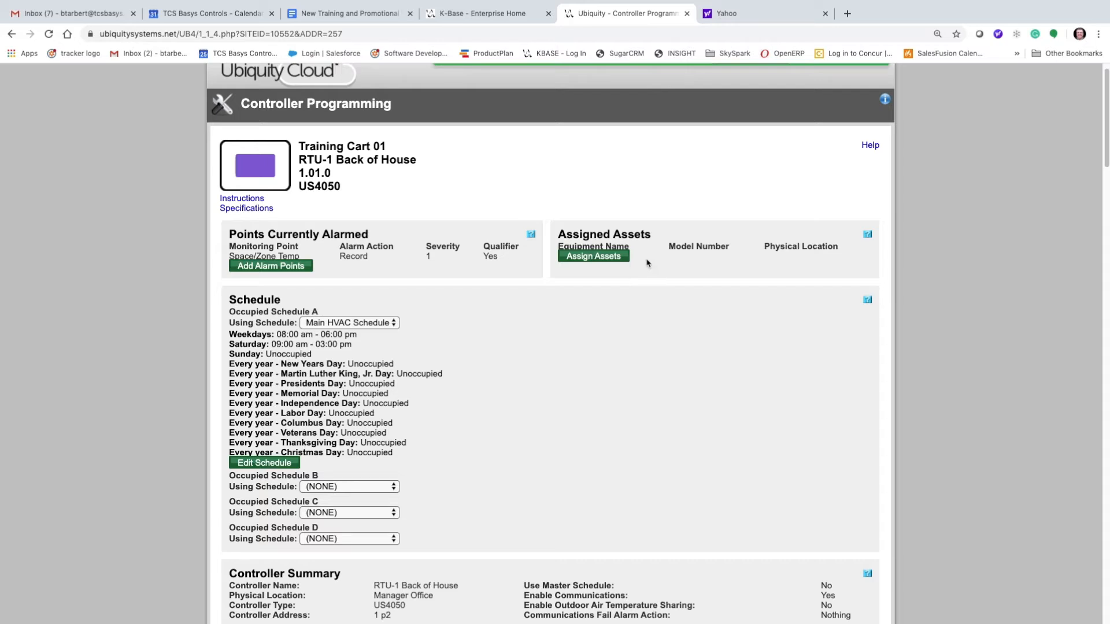
pyautogui.scroll(-2, 585, 334)
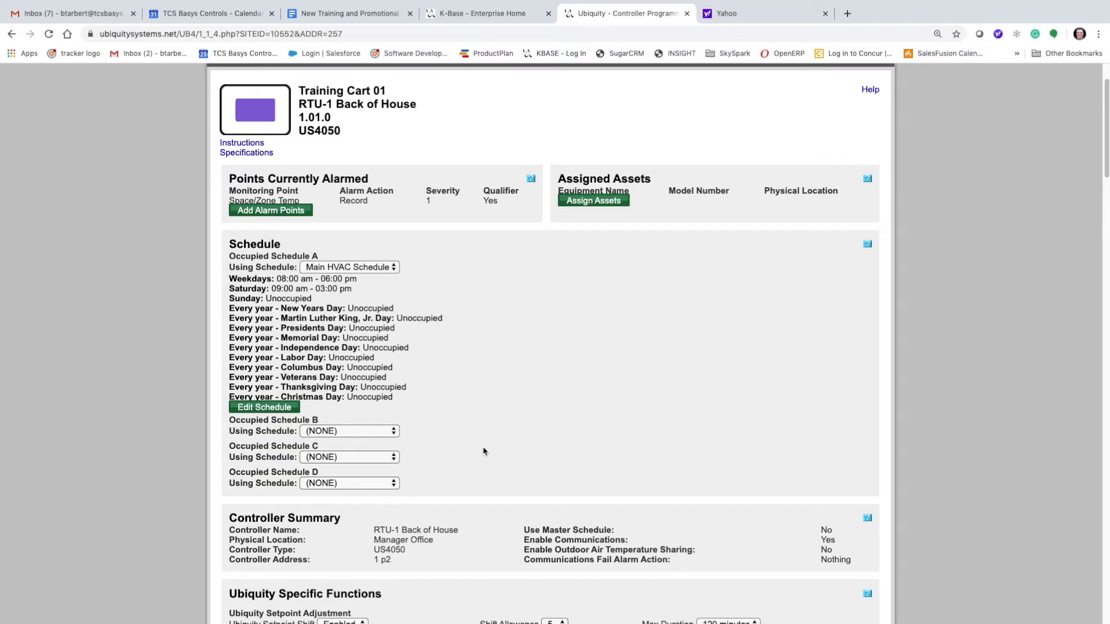
pyautogui.scroll(-3, 488, 433)
pyautogui.scroll(-1, 489, 431)
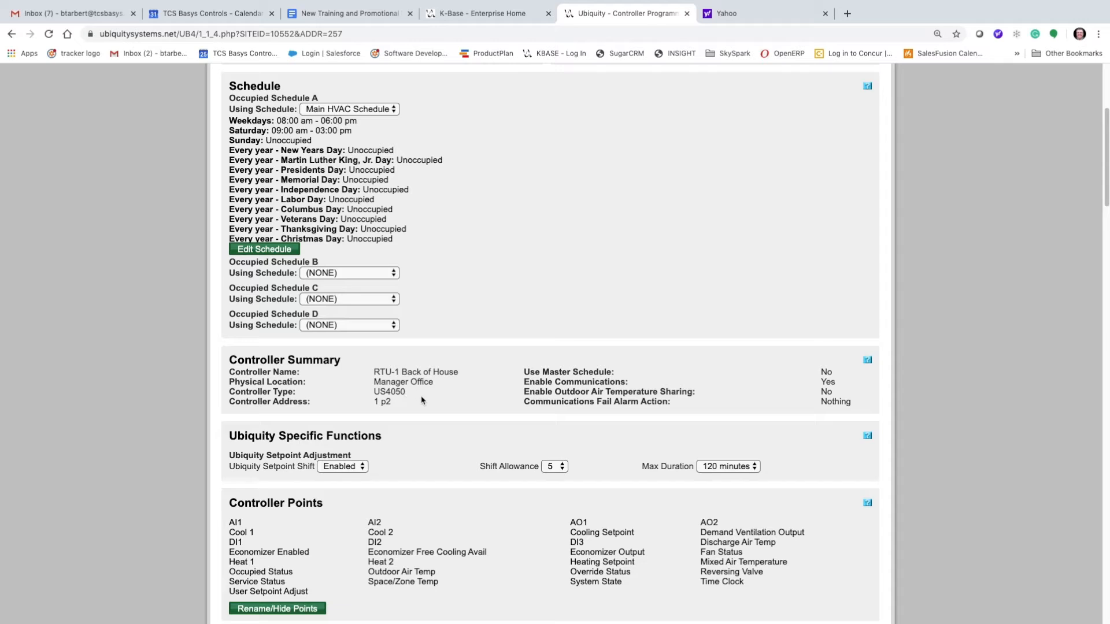
# - Examine the Controller Summary, Ubiquity Specific Functions, Controller Points, and the setpoint and Smart Recovery settings
pyautogui.scroll(-2, 461, 404)
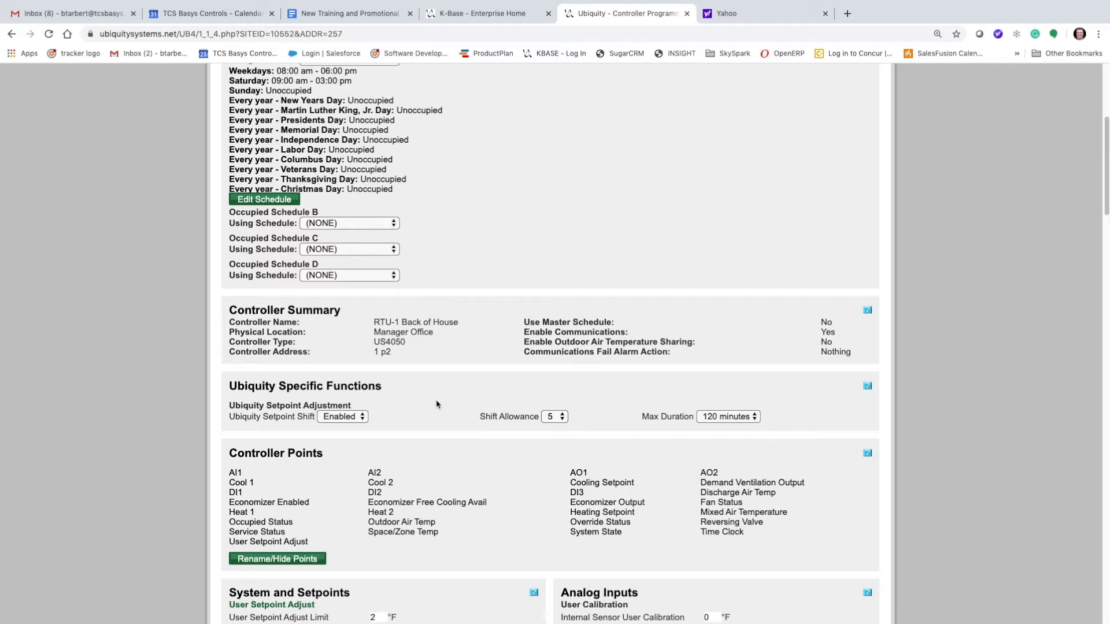
pyautogui.scroll(-3, 436, 404)
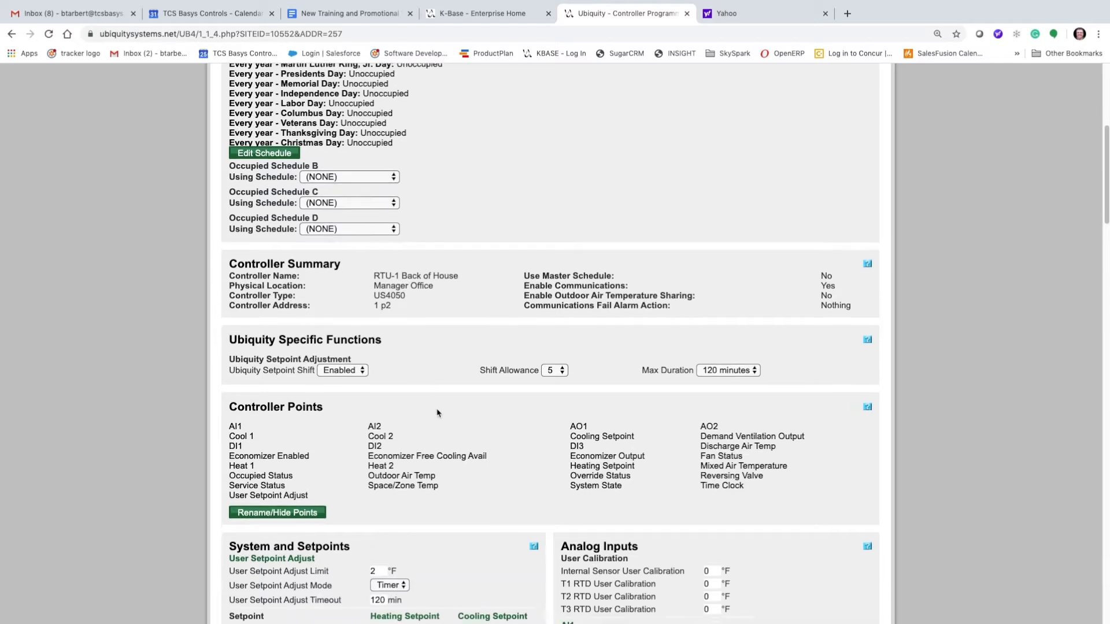
pyautogui.scroll(-1, 445, 411)
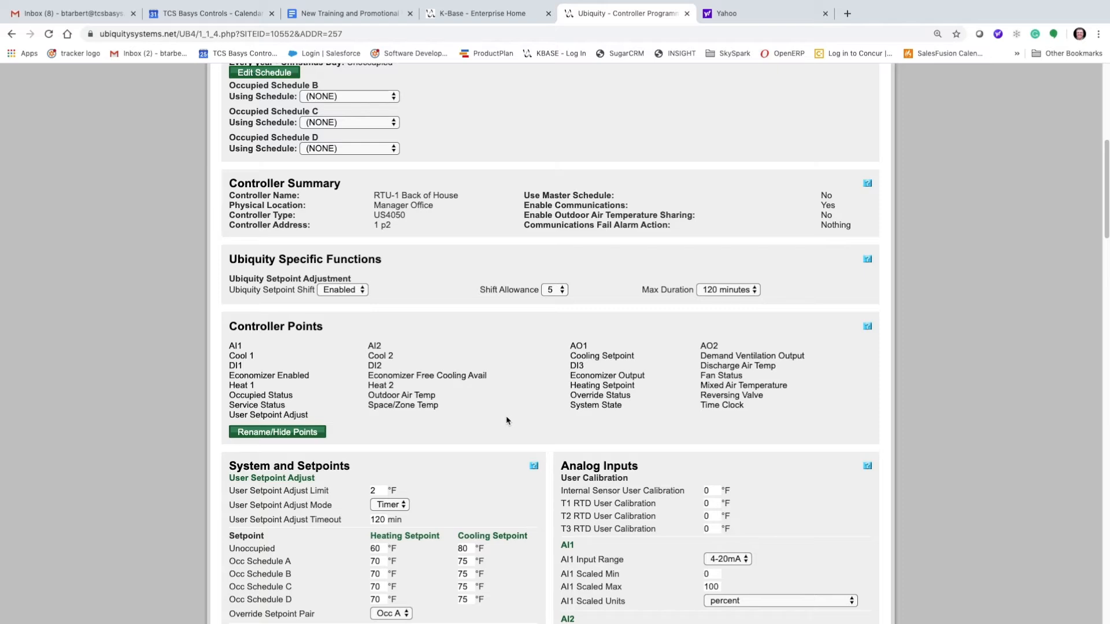
pyautogui.scroll(-5, 511, 420)
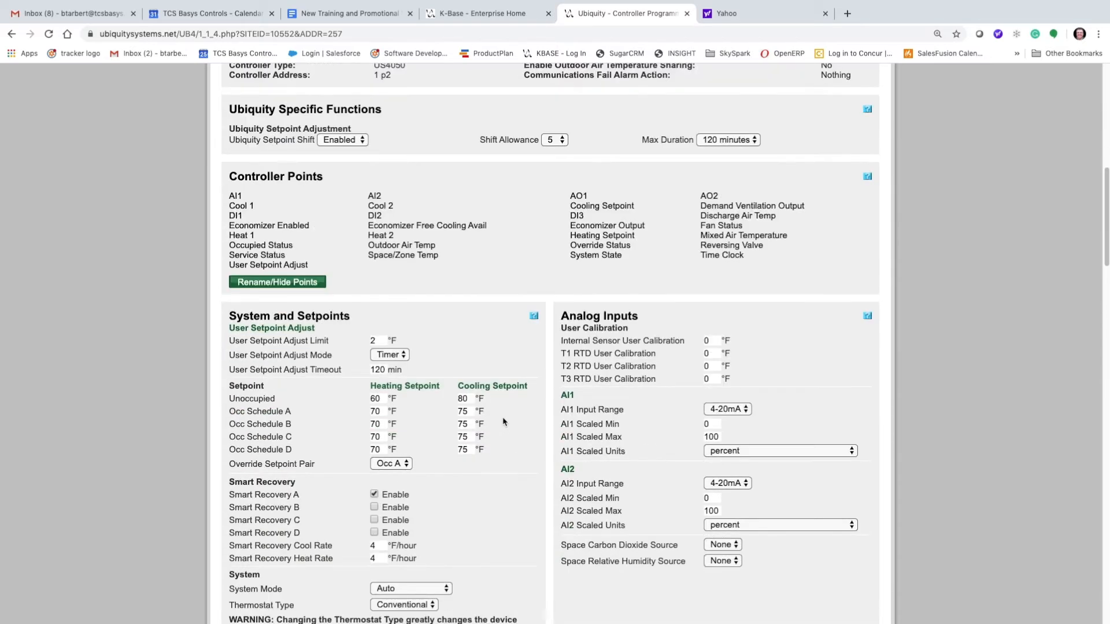
pyautogui.scroll(-1, 503, 421)
pyautogui.scroll(-5, 503, 421)
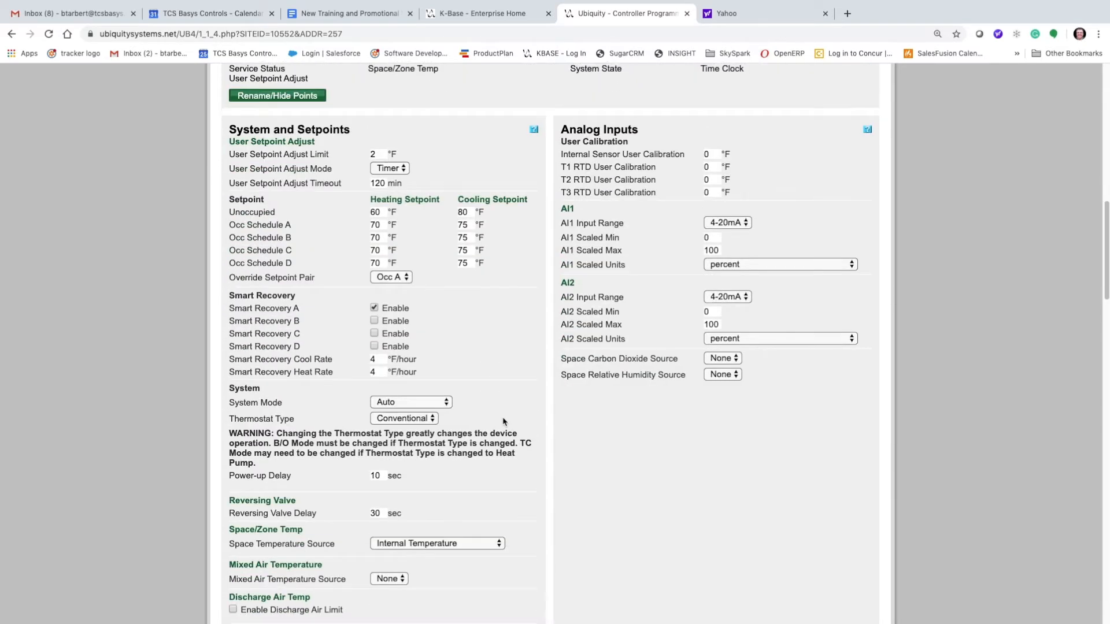
pyautogui.scroll(-3, 502, 420)
pyautogui.scroll(2, 502, 418)
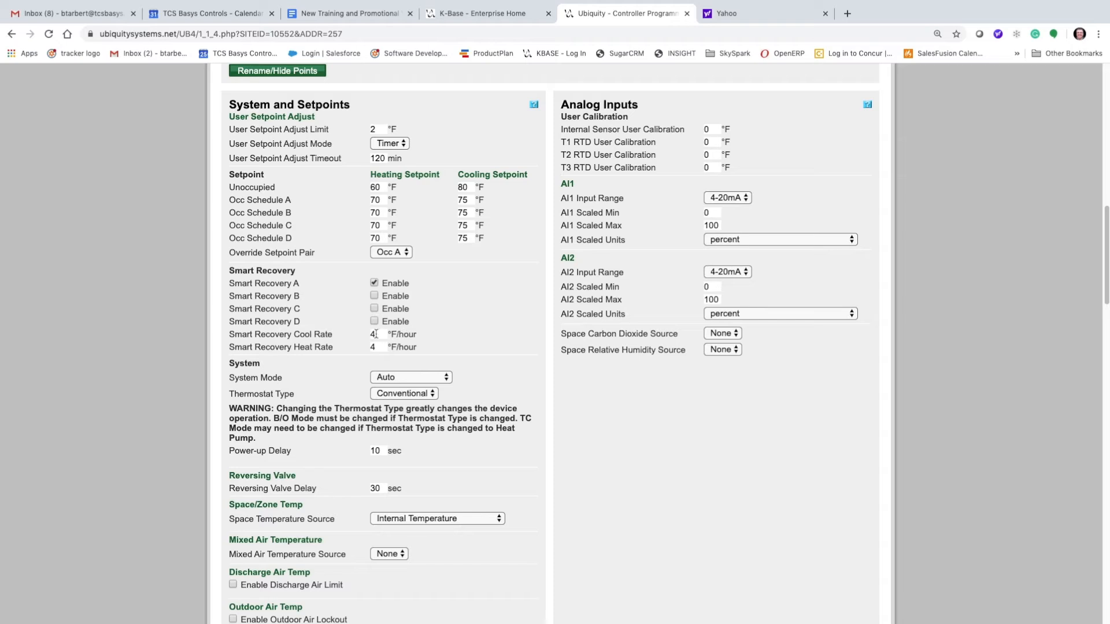
# - Check the System Mode and Thermostat Type choices without changing them, and view the temperature source and air limit settings
pyautogui.click(446, 379)
pyautogui.click(528, 380)
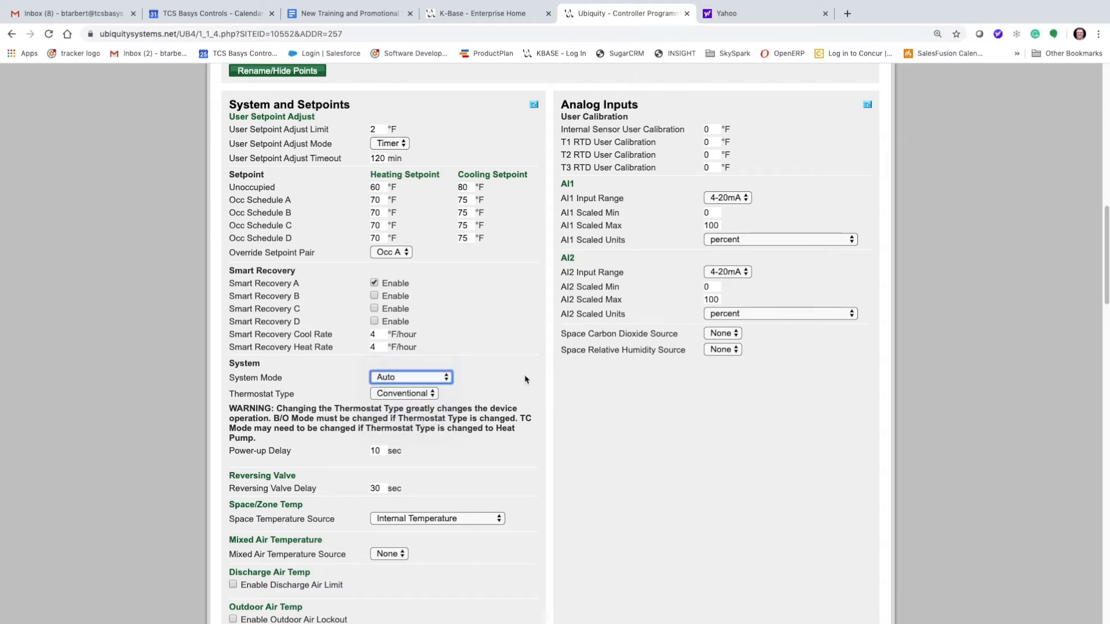
pyautogui.click(436, 395)
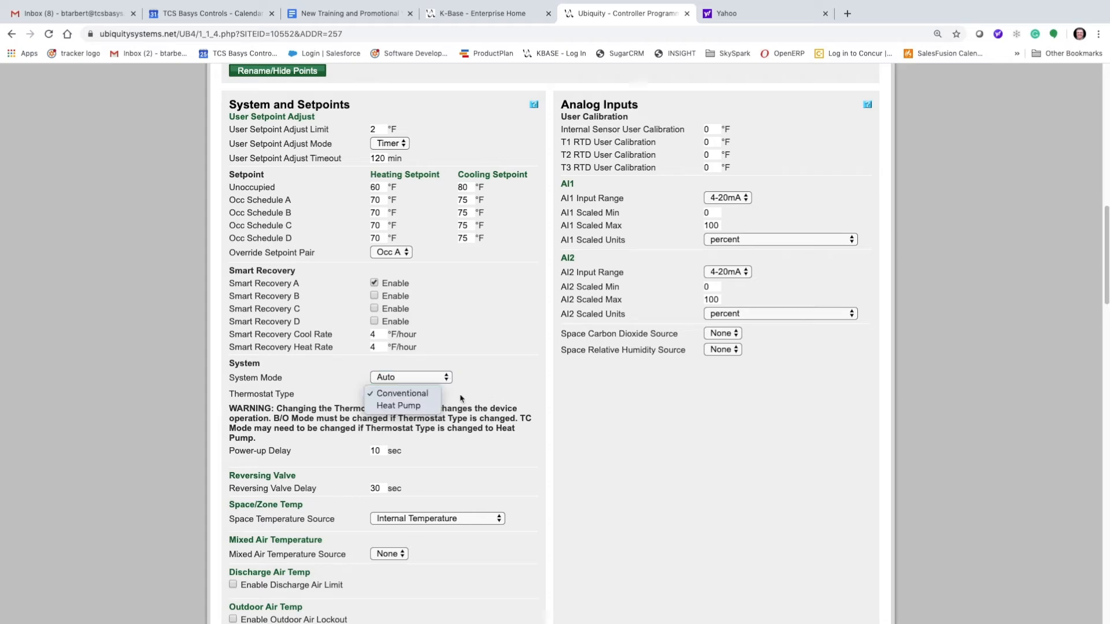
pyautogui.click(503, 397)
pyautogui.scroll(-3, 457, 457)
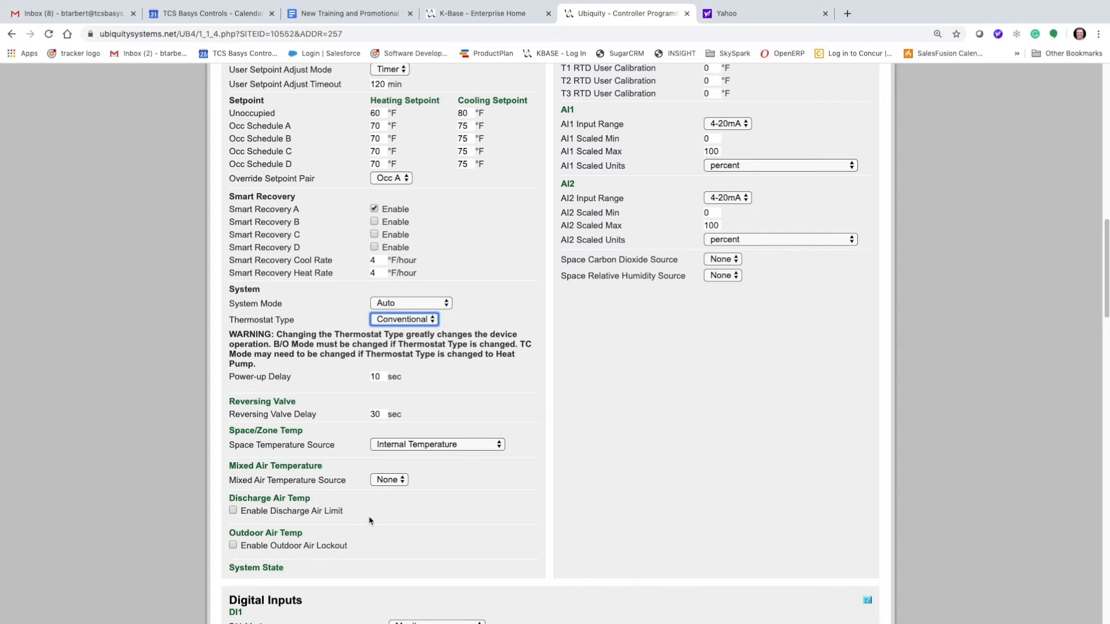
# - Inspect the user calibration fields for the internal sensor, T1 RTD and T2 RTD under Analog Inputs
pyautogui.scroll(3, 497, 492)
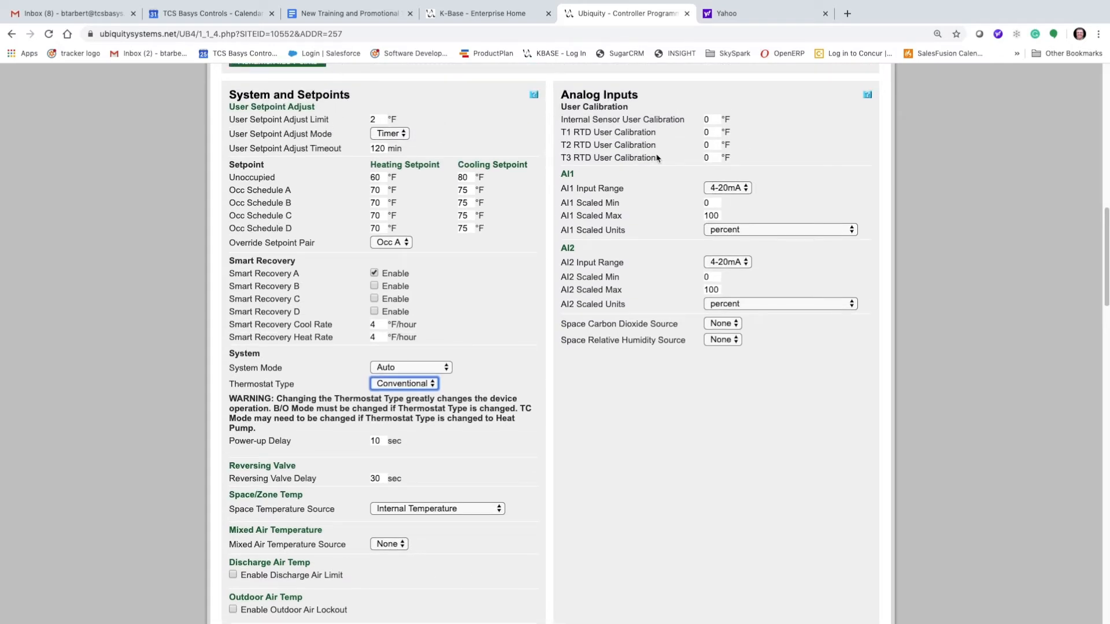
pyautogui.click(712, 120)
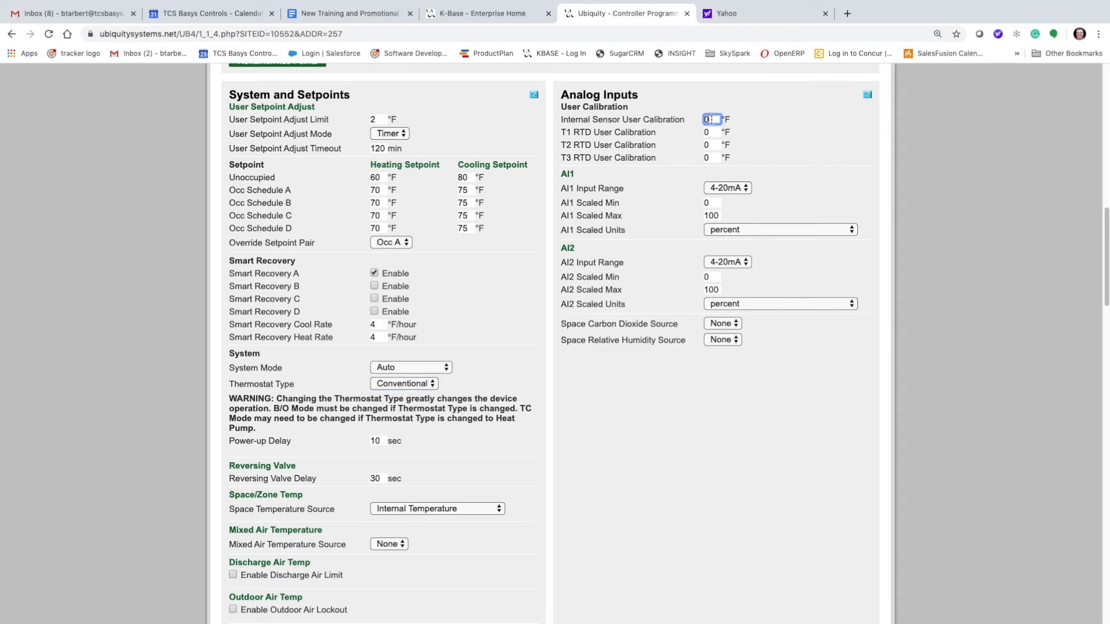
pyautogui.click(710, 132)
pyautogui.click(713, 145)
# - View the available DI1 Mode options under Digital Inputs, keeping the mode on Monitor
pyautogui.scroll(-3, 592, 415)
pyautogui.scroll(-4, 592, 415)
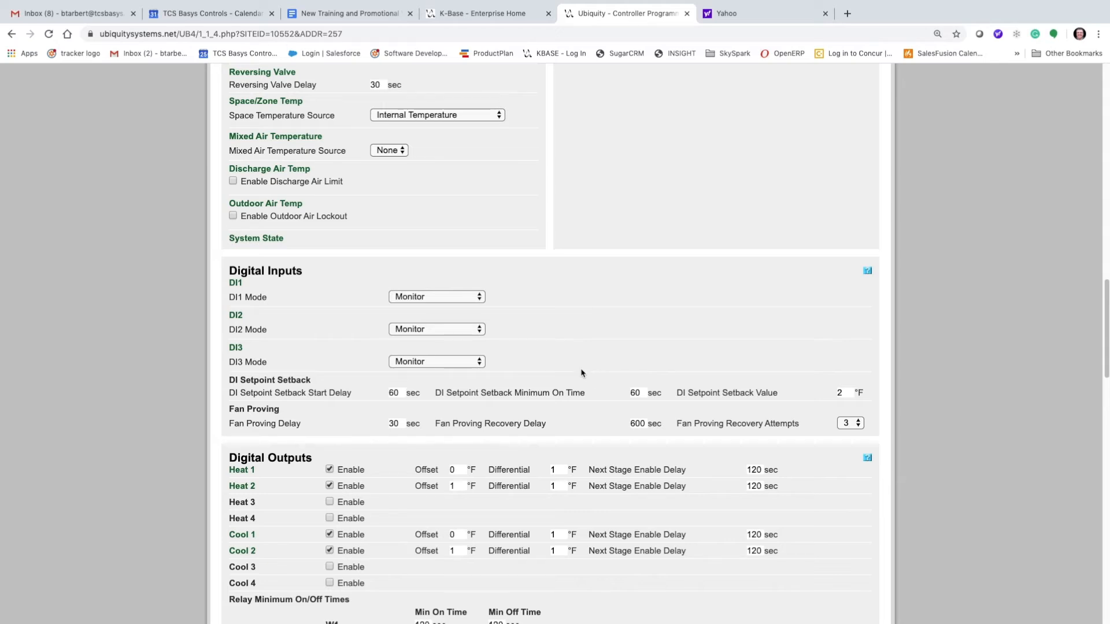
pyautogui.click(472, 297)
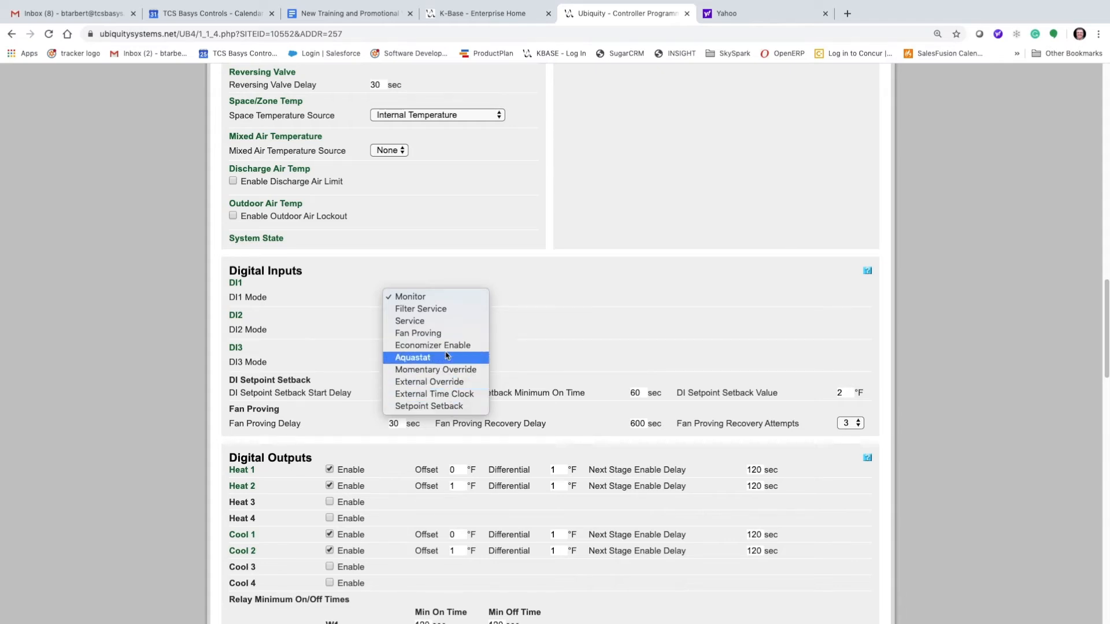
pyautogui.click(527, 316)
# - Review the Digital Outputs stages, relay times, output mapping and fan settings, and view the B/O Mode options, leaving it Off
pyautogui.scroll(-5, 527, 316)
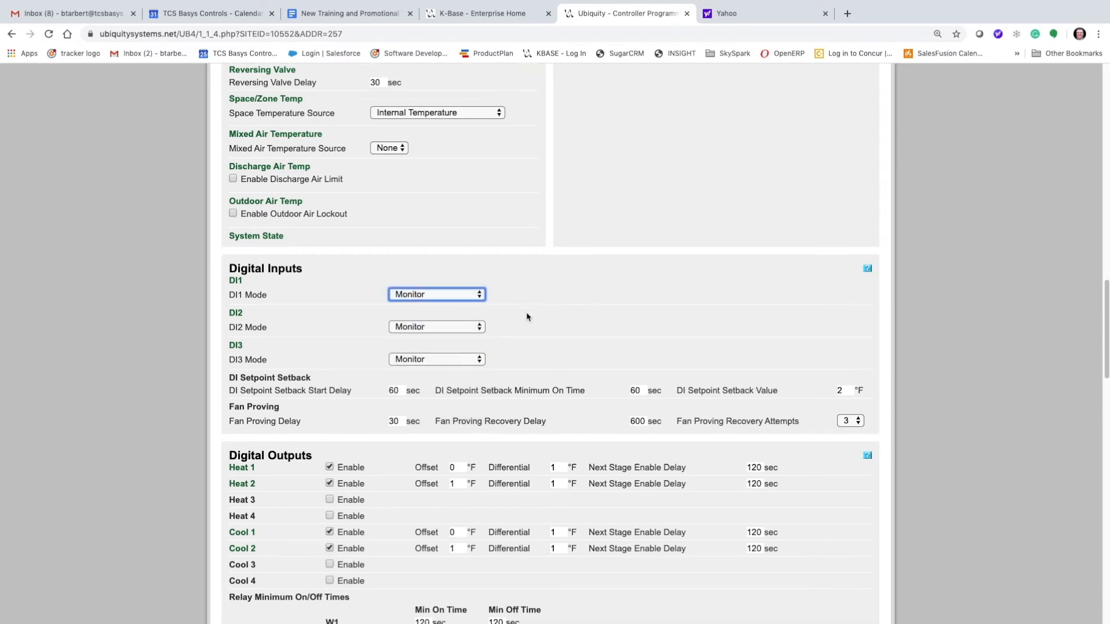
pyautogui.scroll(-2, 526, 358)
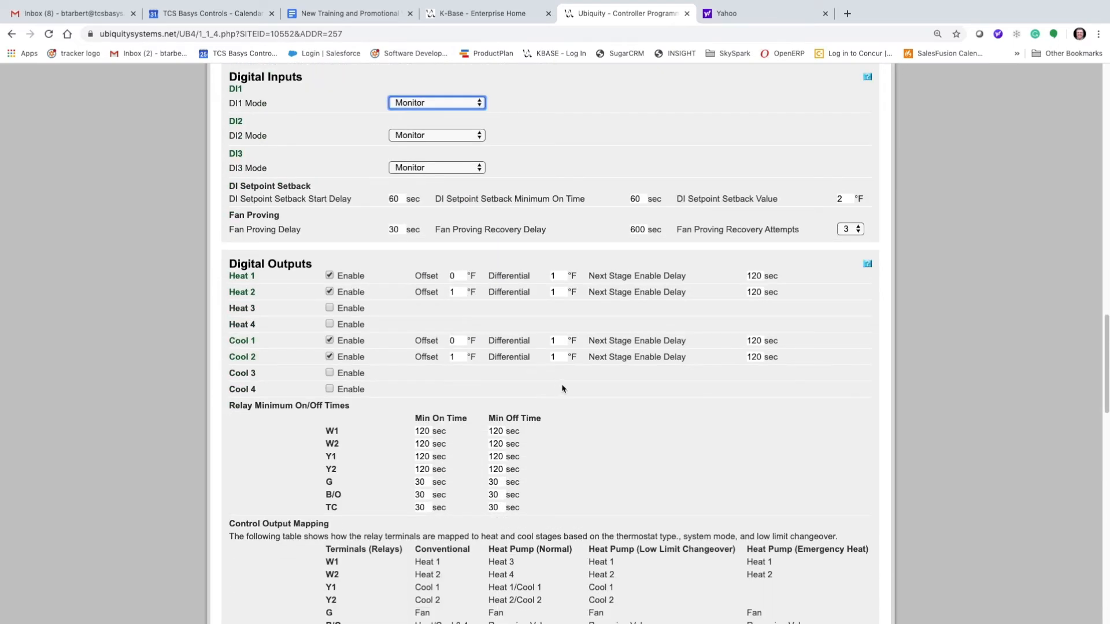
pyautogui.scroll(-1, 621, 403)
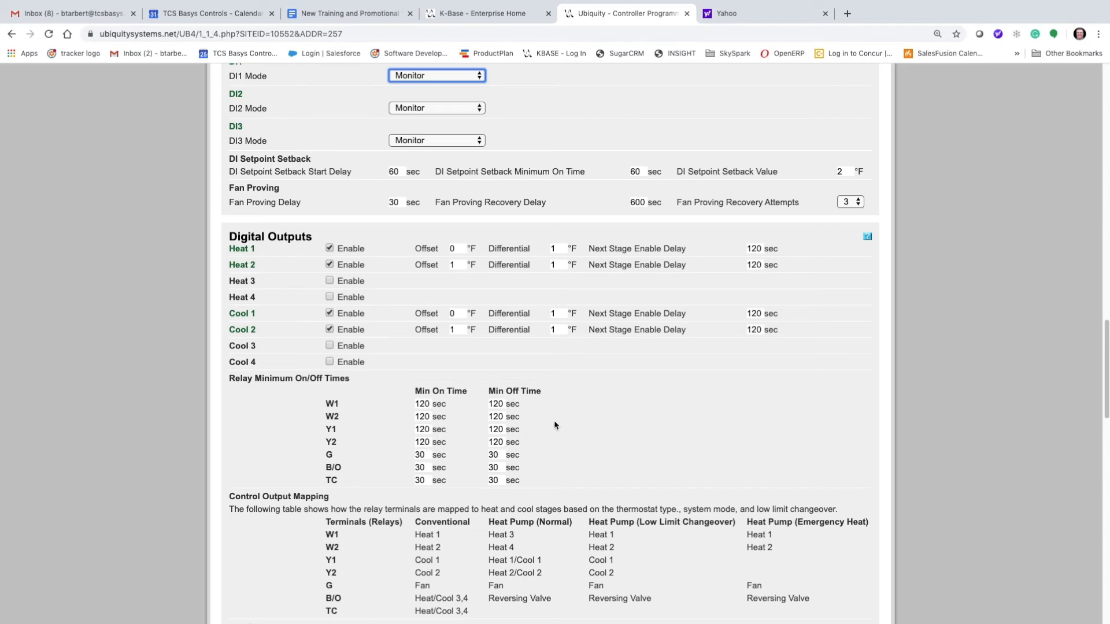
pyautogui.scroll(-3, 559, 423)
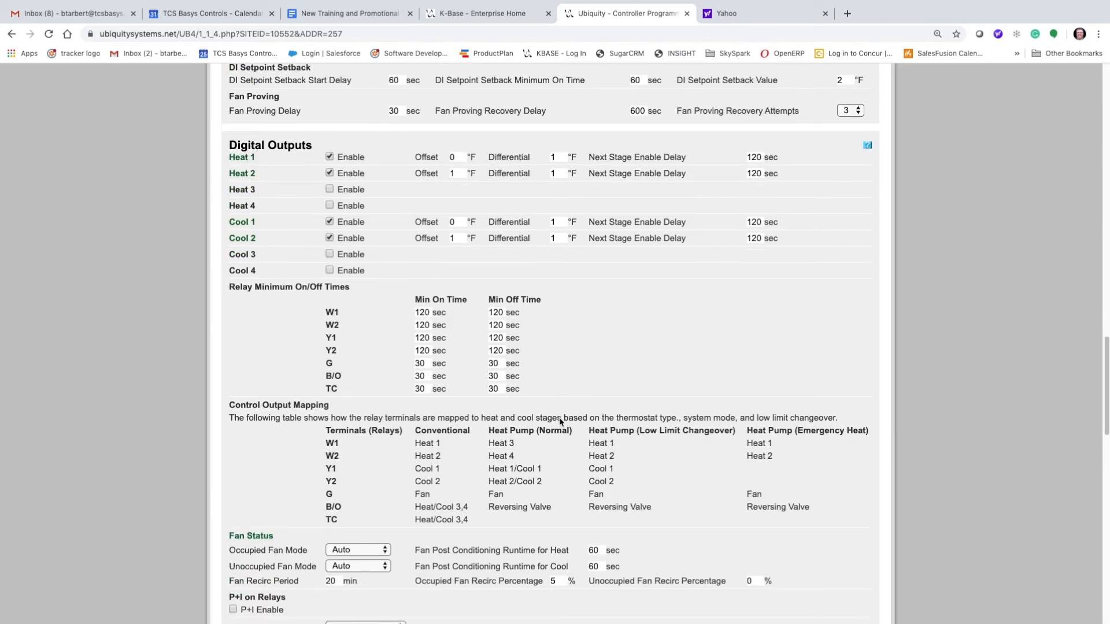
pyautogui.scroll(-5, 560, 419)
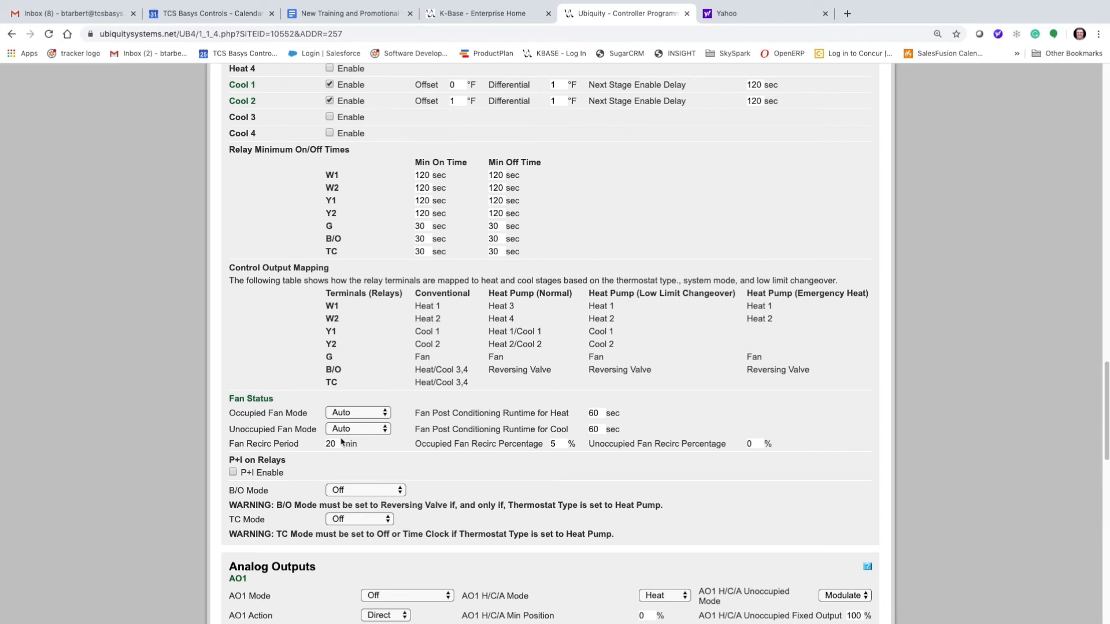
pyautogui.click(354, 492)
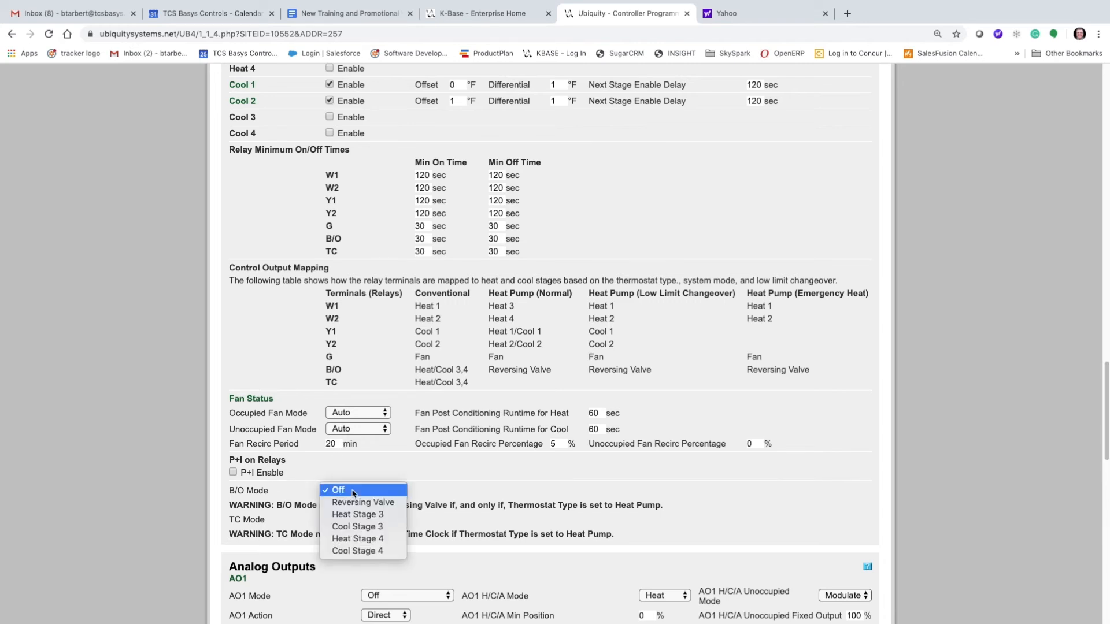
pyautogui.click(433, 483)
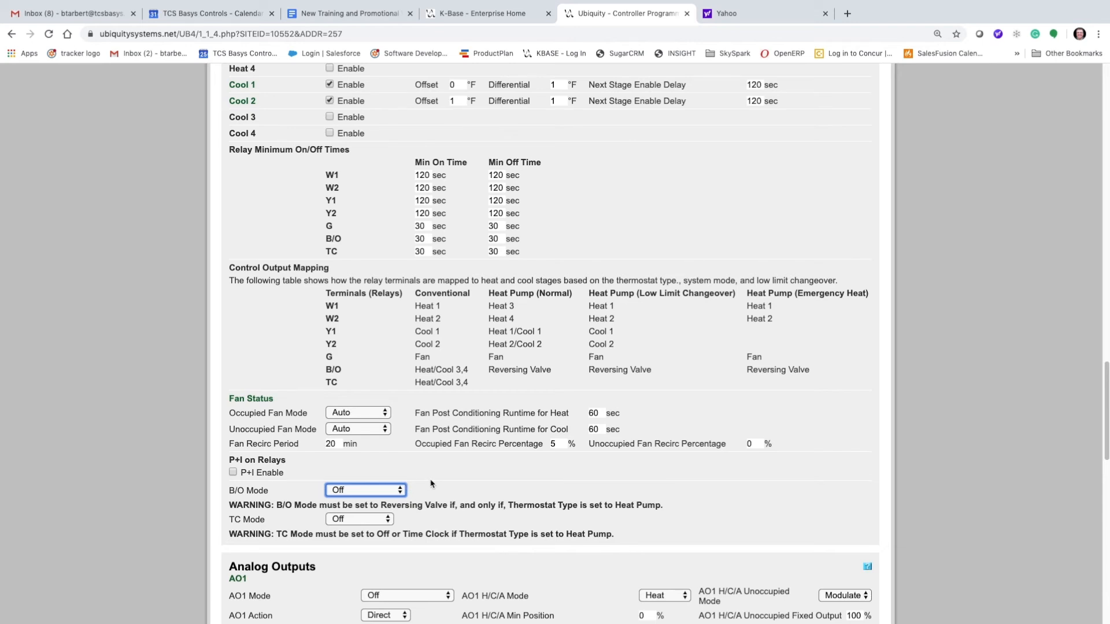
# - View the available AO1 Mode options under Analog Outputs, leaving the mode Off
pyautogui.scroll(-2, 430, 484)
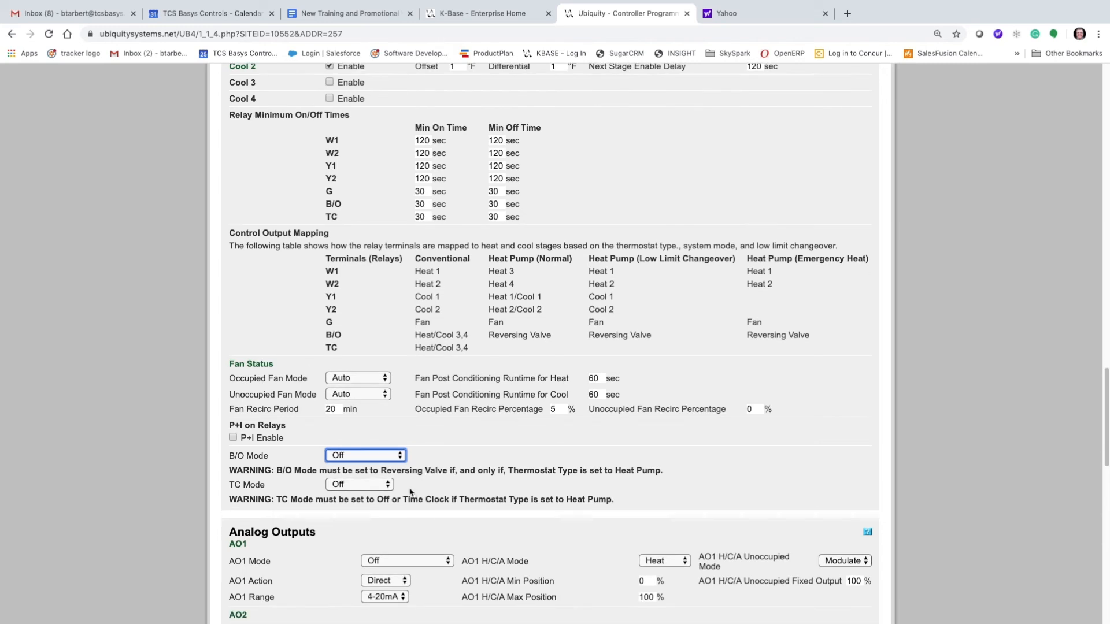
pyautogui.scroll(-2, 408, 489)
pyautogui.scroll(-1, 416, 490)
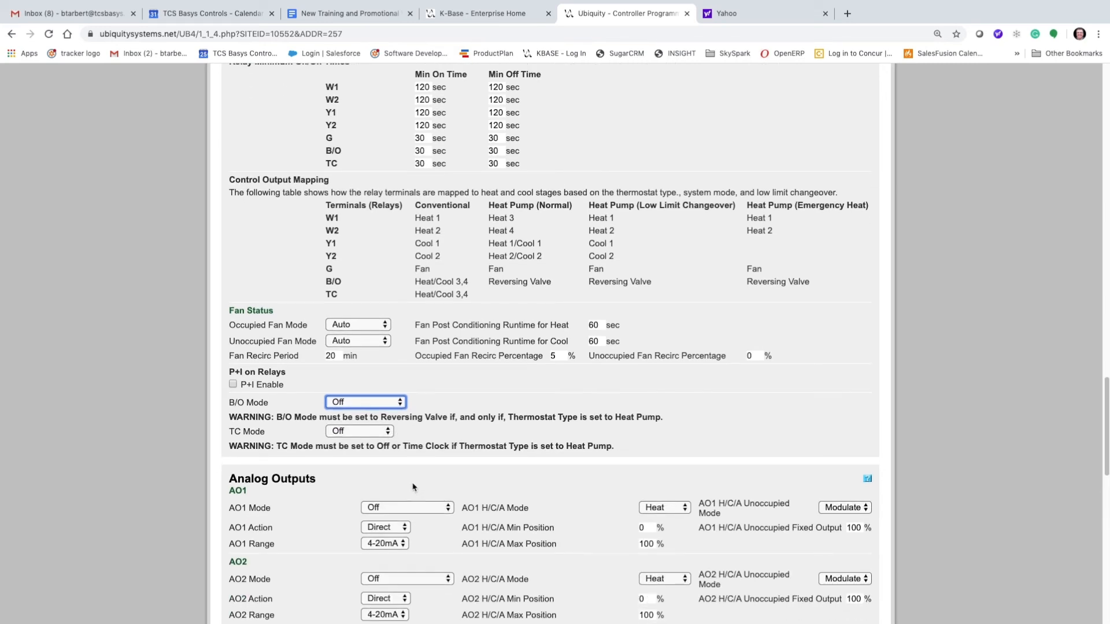
pyautogui.scroll(-1, 415, 488)
pyautogui.scroll(-6, 414, 488)
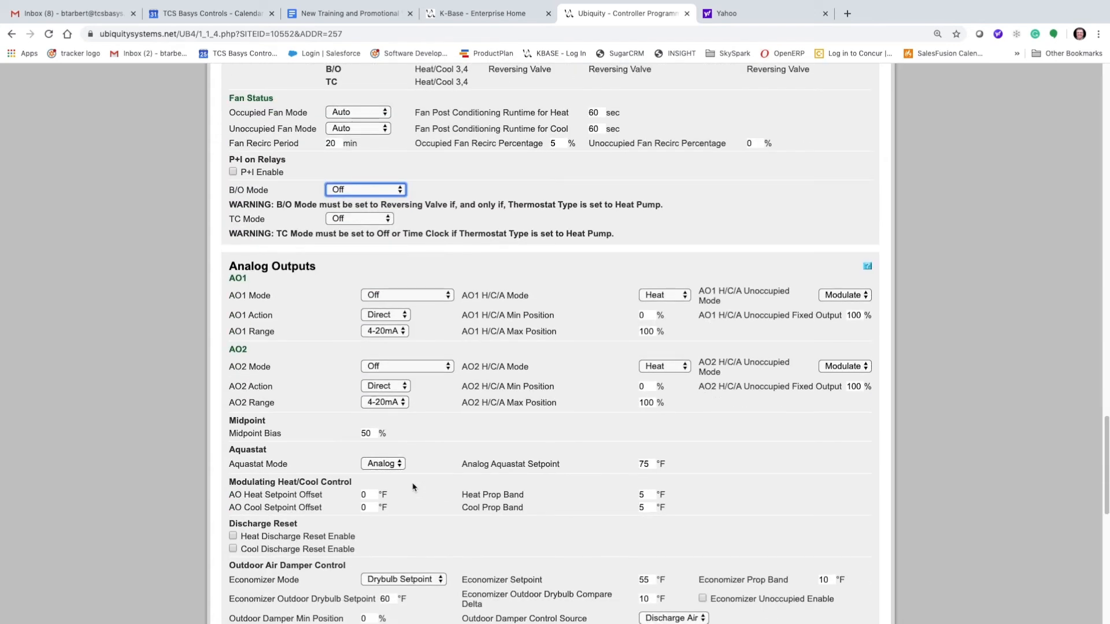
pyautogui.scroll(-2, 414, 487)
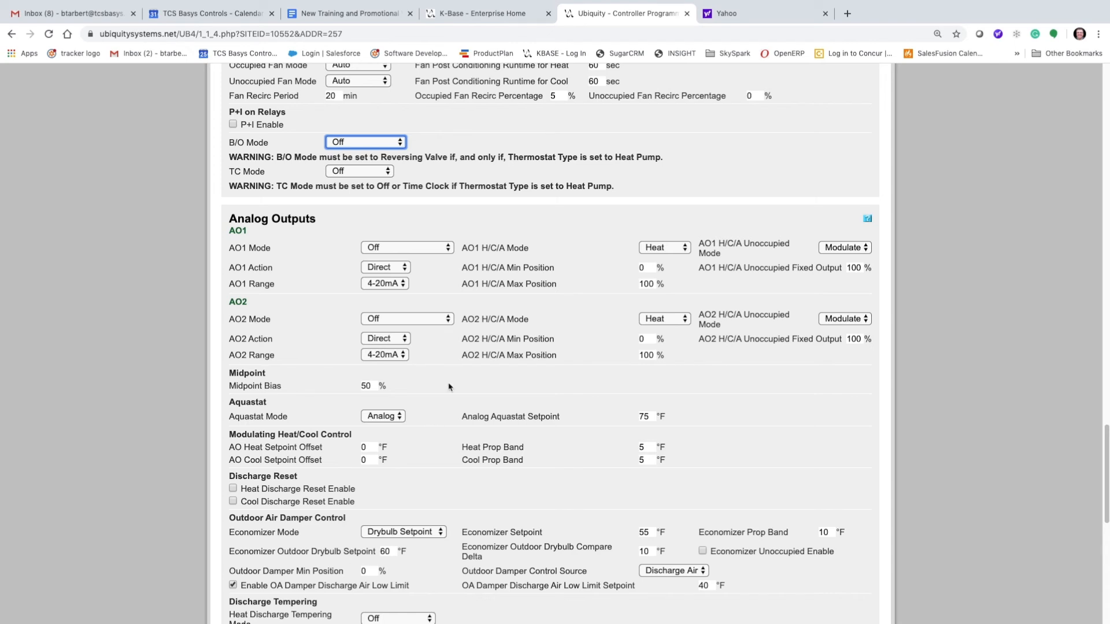
pyautogui.click(441, 250)
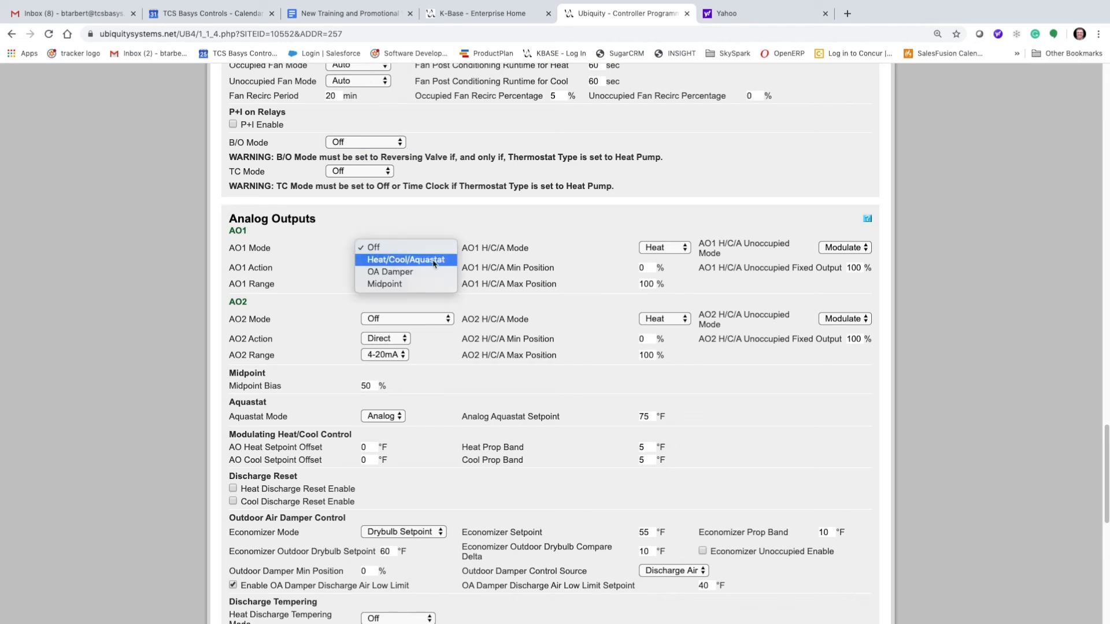
pyautogui.click(443, 231)
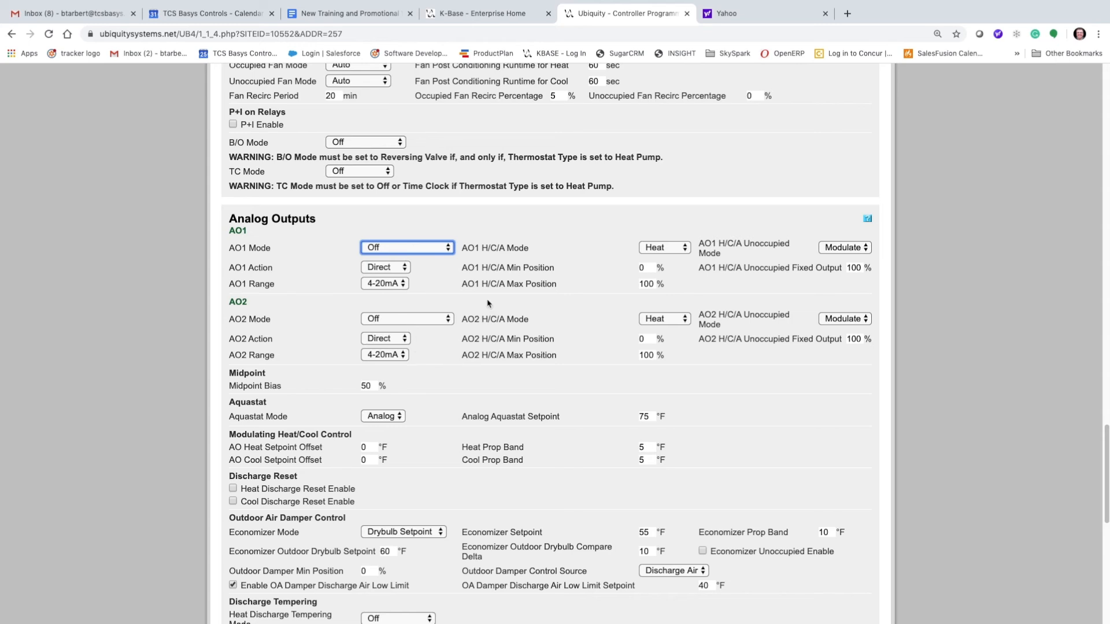
# - Examine the remaining analog output settings, including outdoor air damper control, and both Additional Functions sections through to the Comments area
pyautogui.scroll(-2, 428, 395)
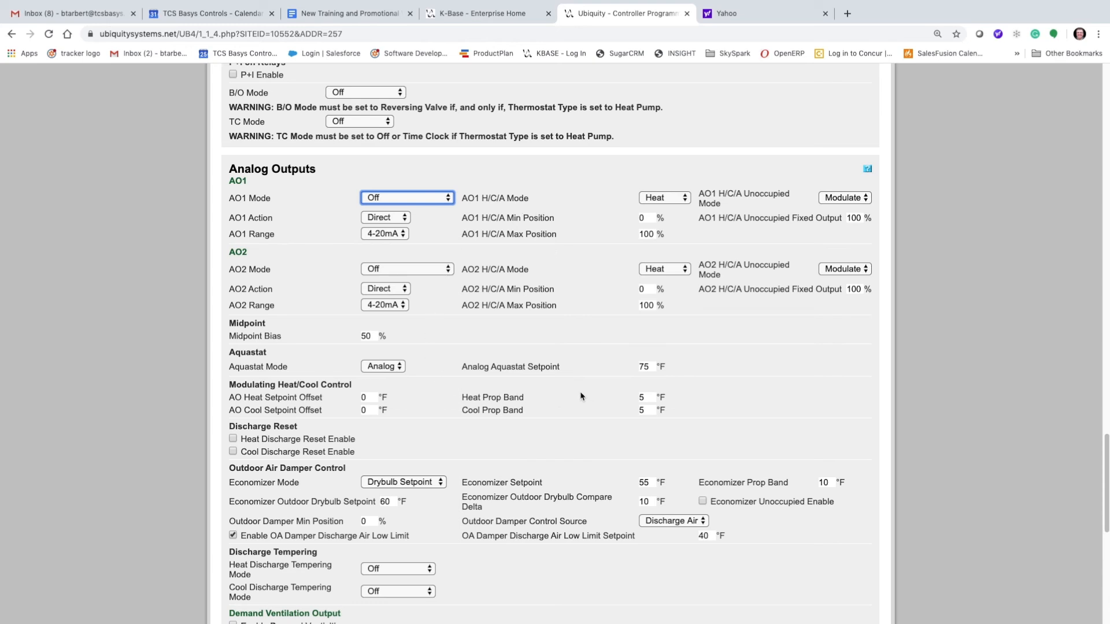
pyautogui.scroll(-5, 580, 395)
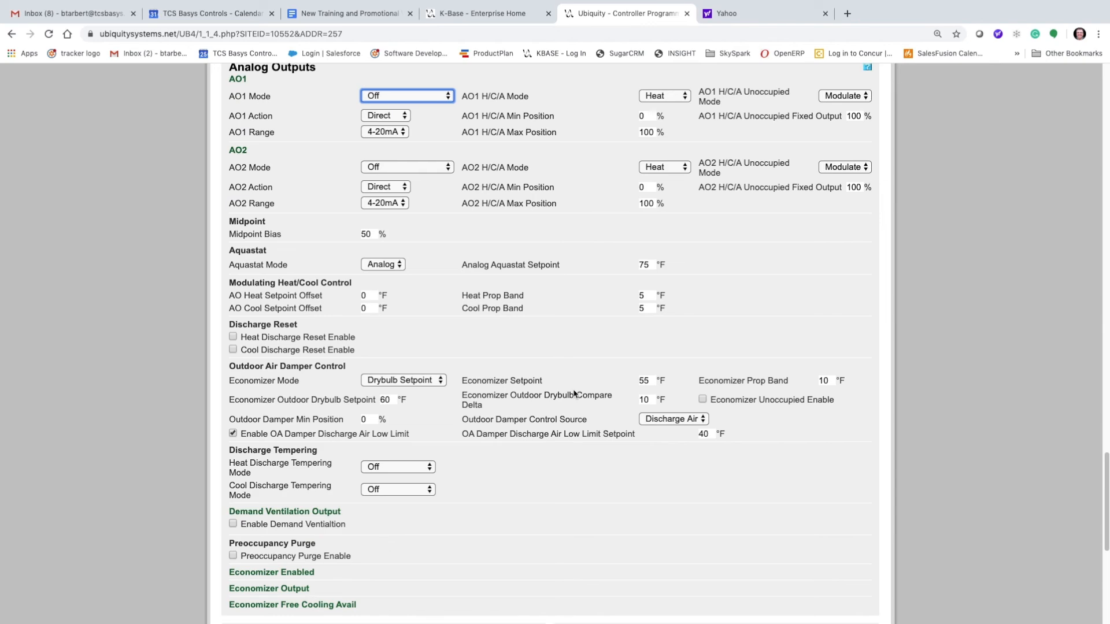
pyautogui.scroll(-5, 572, 390)
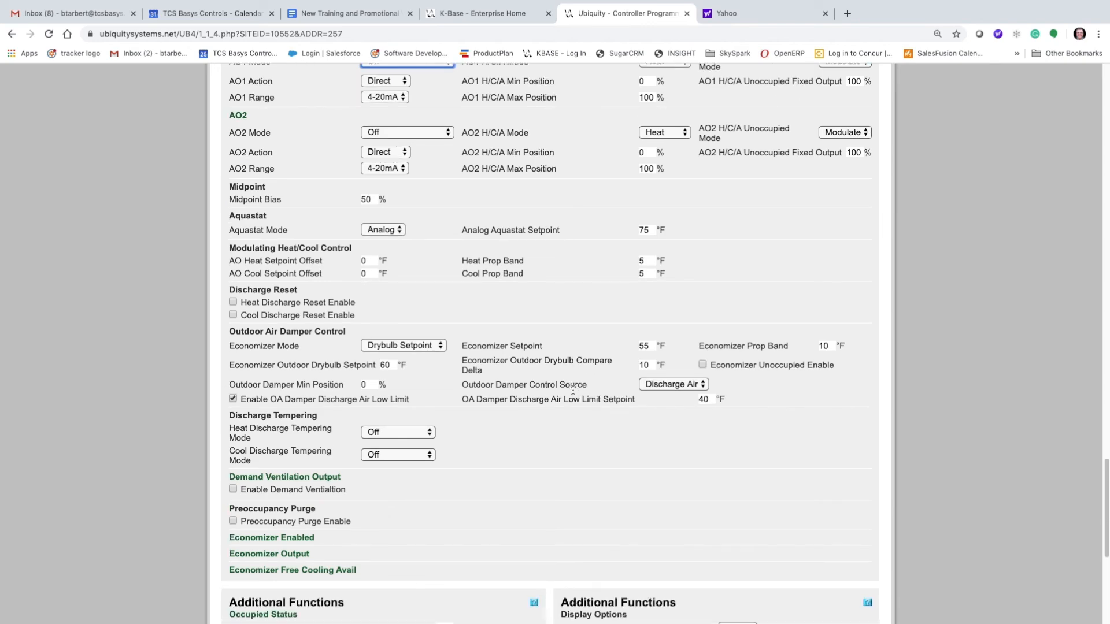
pyautogui.scroll(-4, 554, 394)
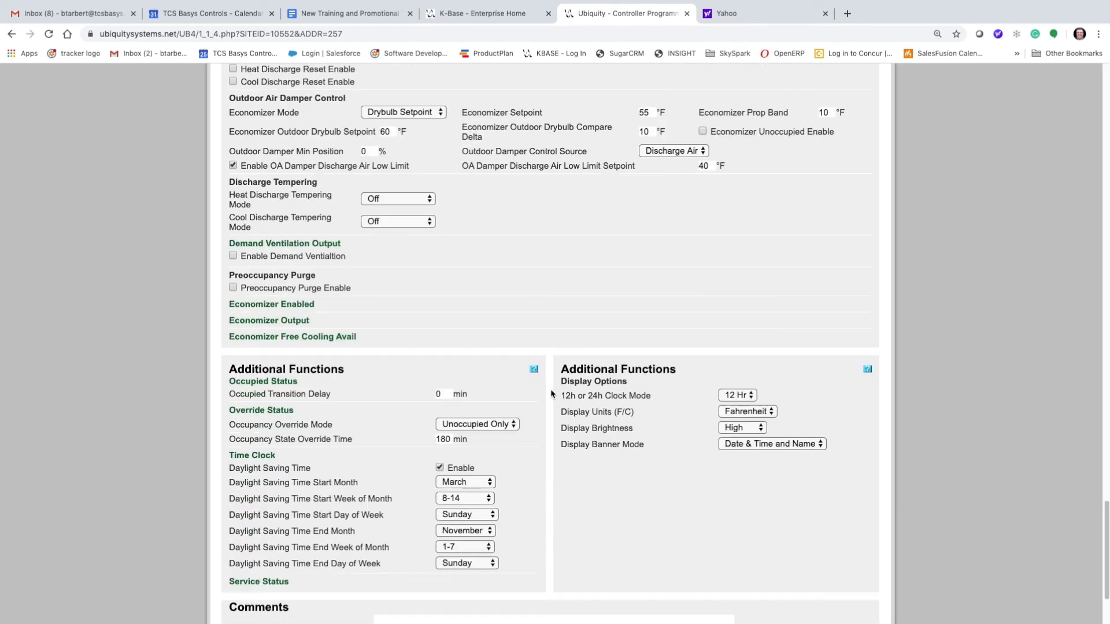
pyautogui.scroll(-1, 343, 391)
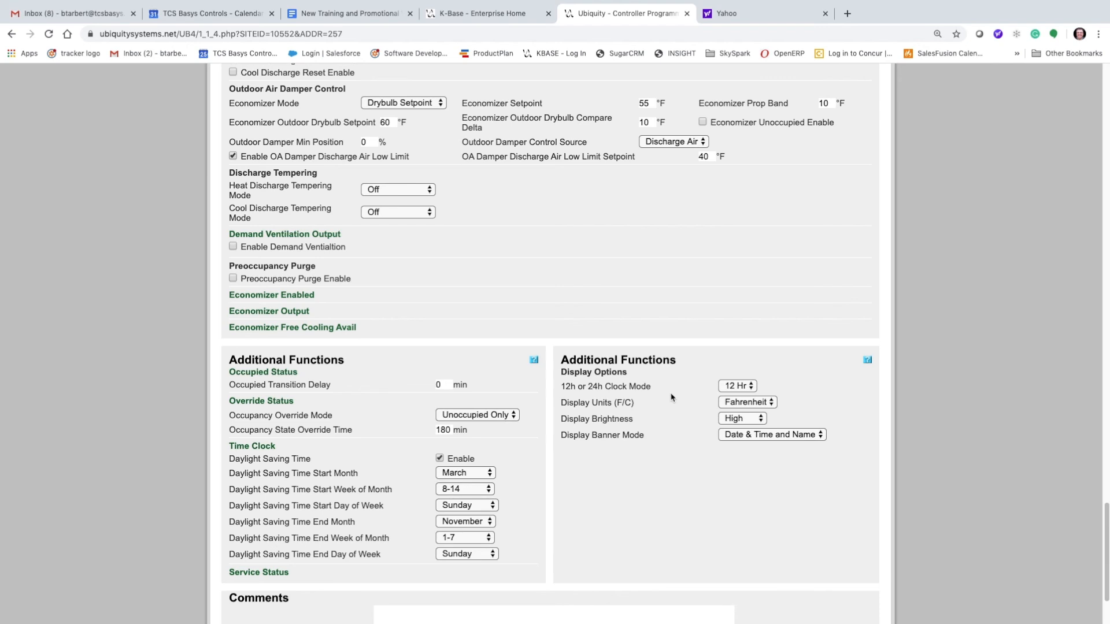
pyautogui.scroll(-1, 670, 397)
pyautogui.scroll(-3, 664, 397)
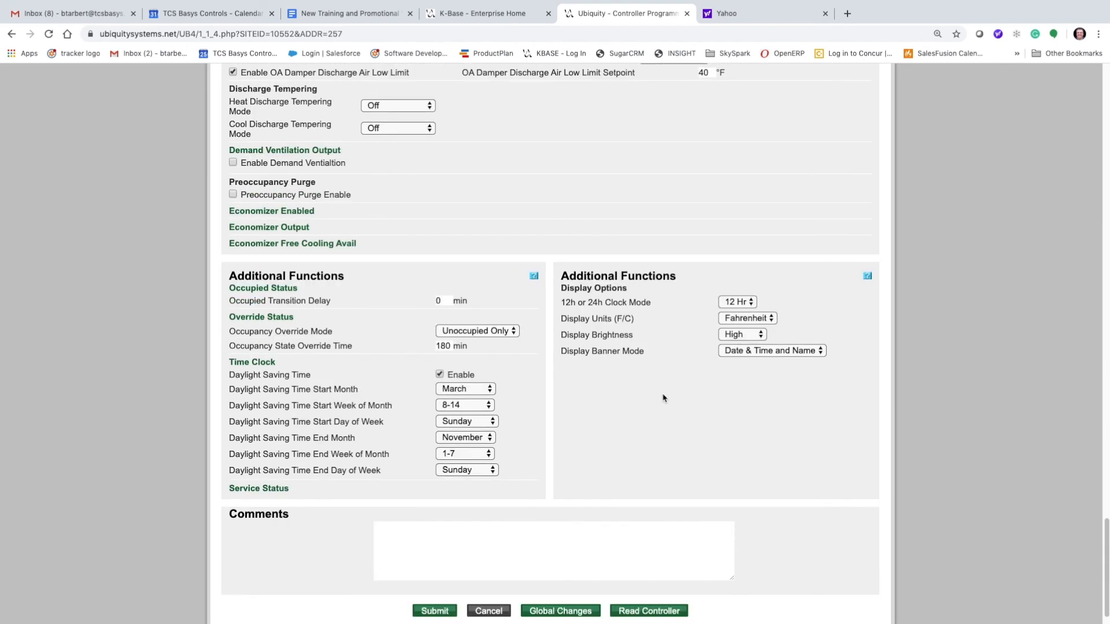